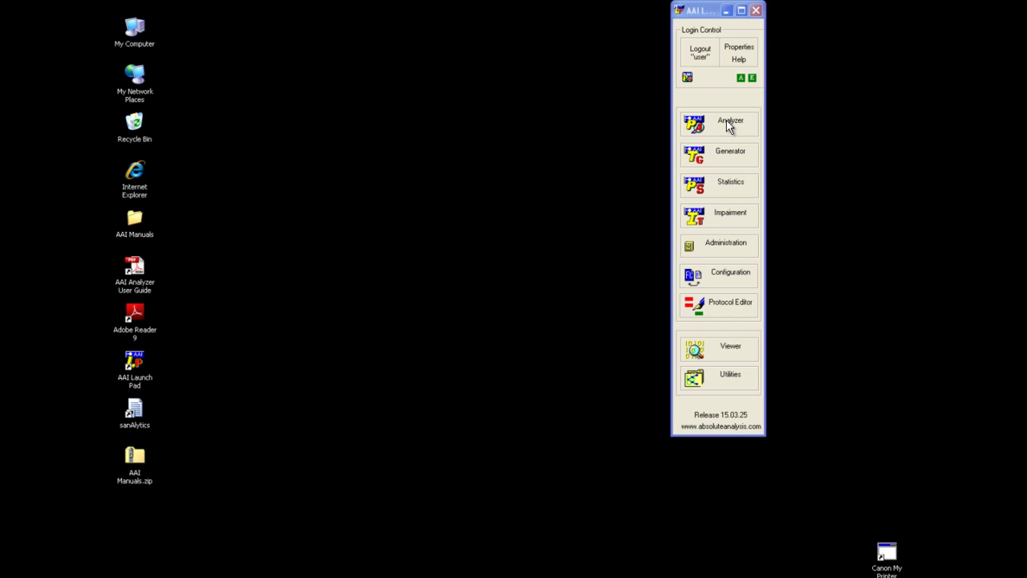
Open the analyzer and add a Fibre Channel FCP_DATA discard filter
left_click(726, 120)
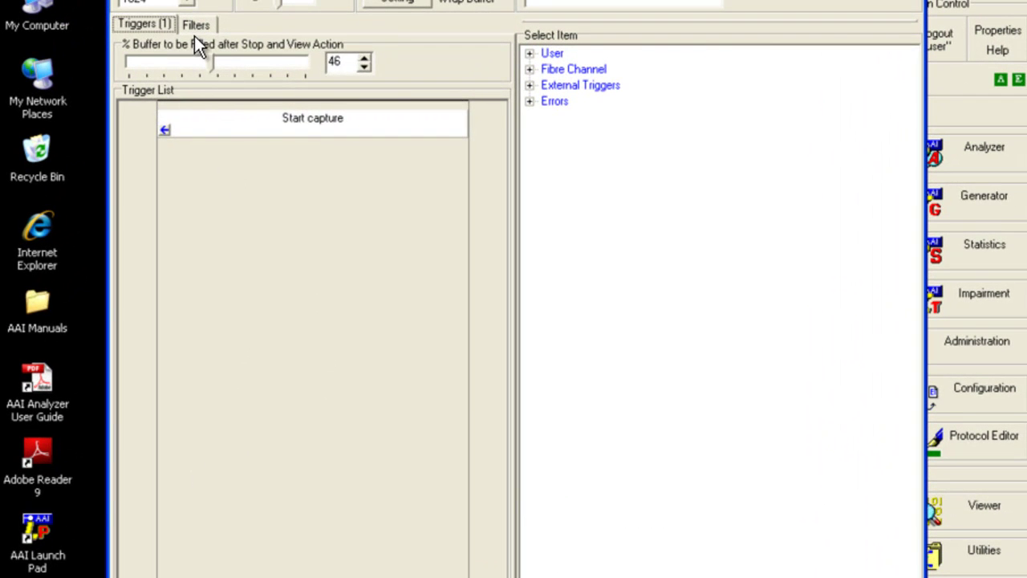
left_click(197, 26)
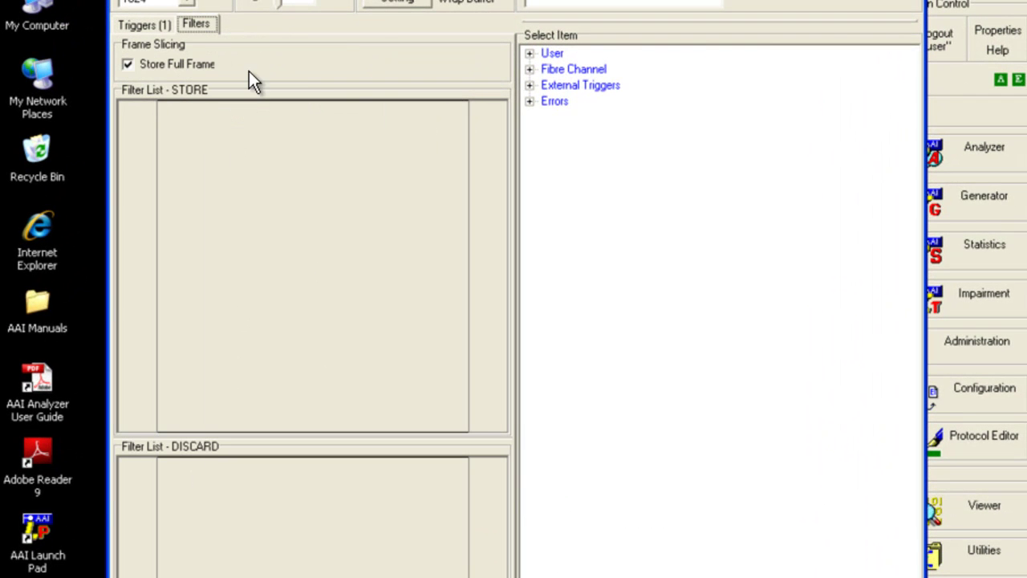
double_click(570, 69)
mouse_move(625, 291)
left_mouse_down()
mouse_move(470, 328)
mouse_move(409, 369)
mouse_move(326, 501)
left_mouse_up()
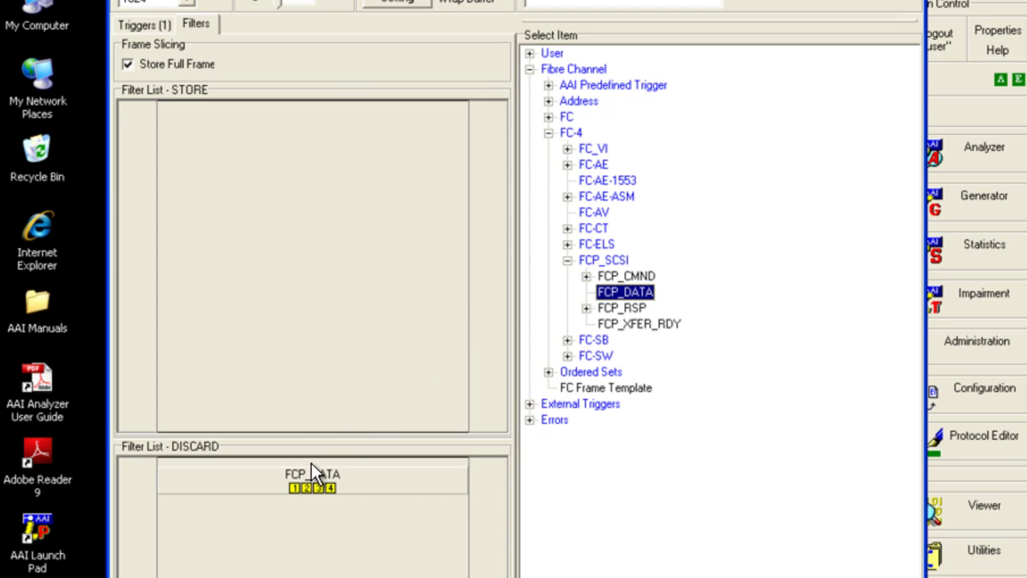
Turn off Store Full Frame and slice stored frames to 24 words per frame
left_click(129, 65)
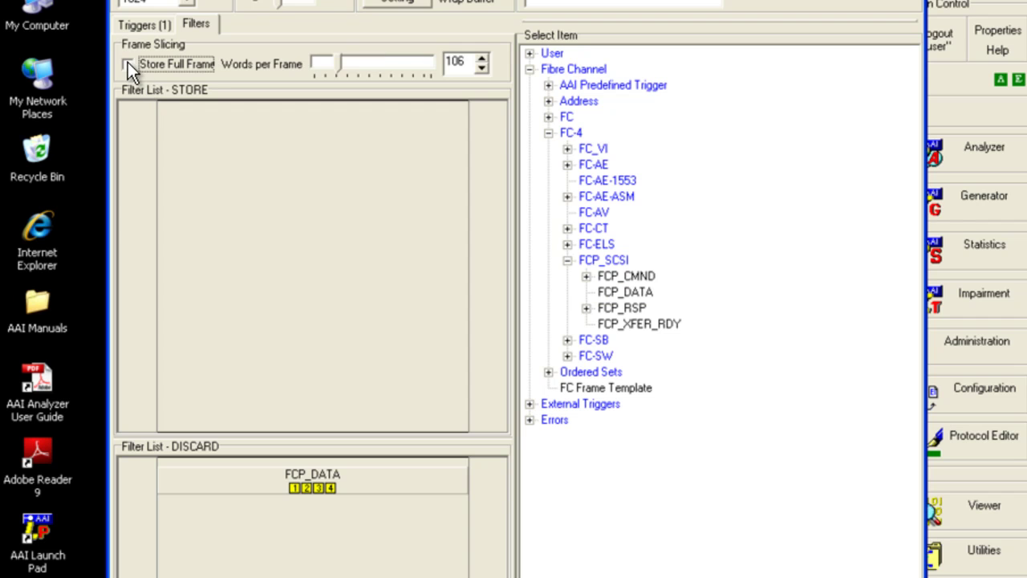
double_click(446, 62)
type("24")
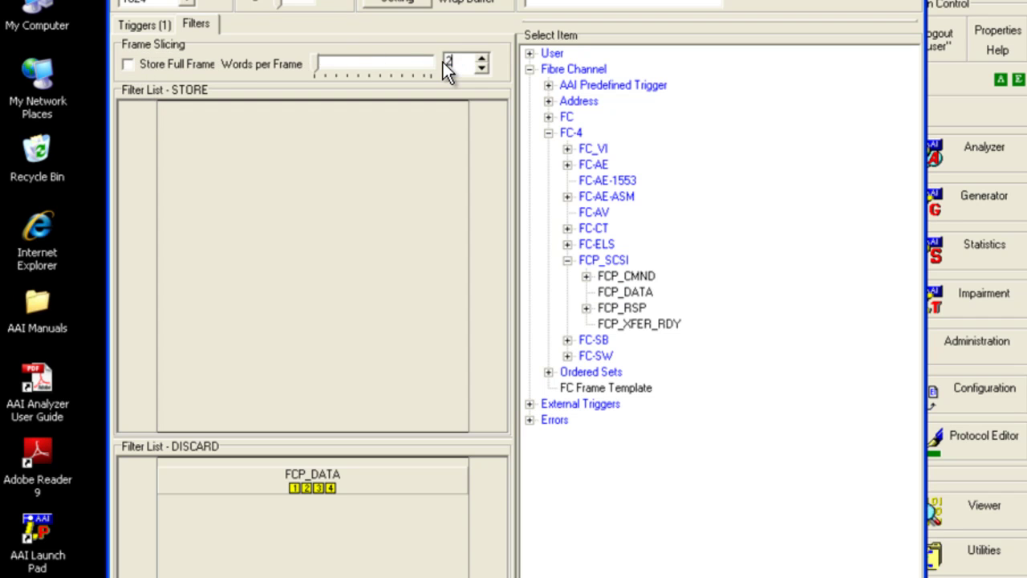
left_click(153, 22)
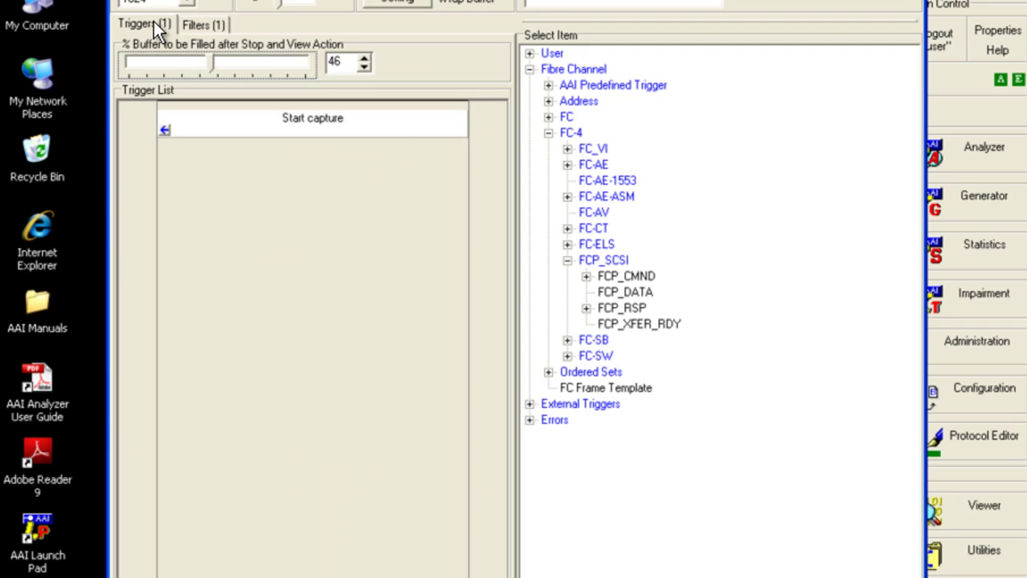
Add the FCP_RSP > FCP_STATUS Check condition value to the Trigger List
left_click(586, 309)
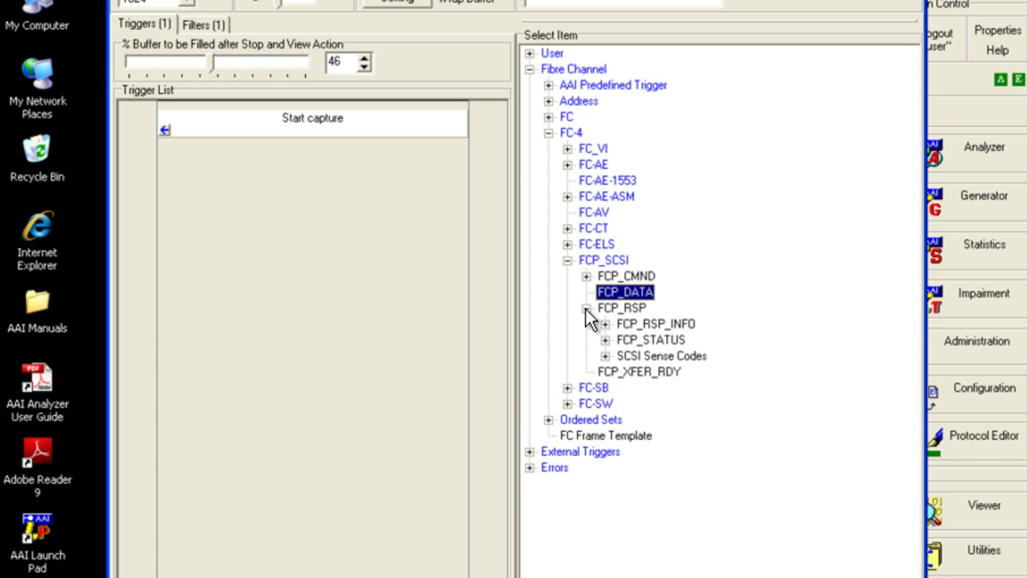
left_click(603, 342)
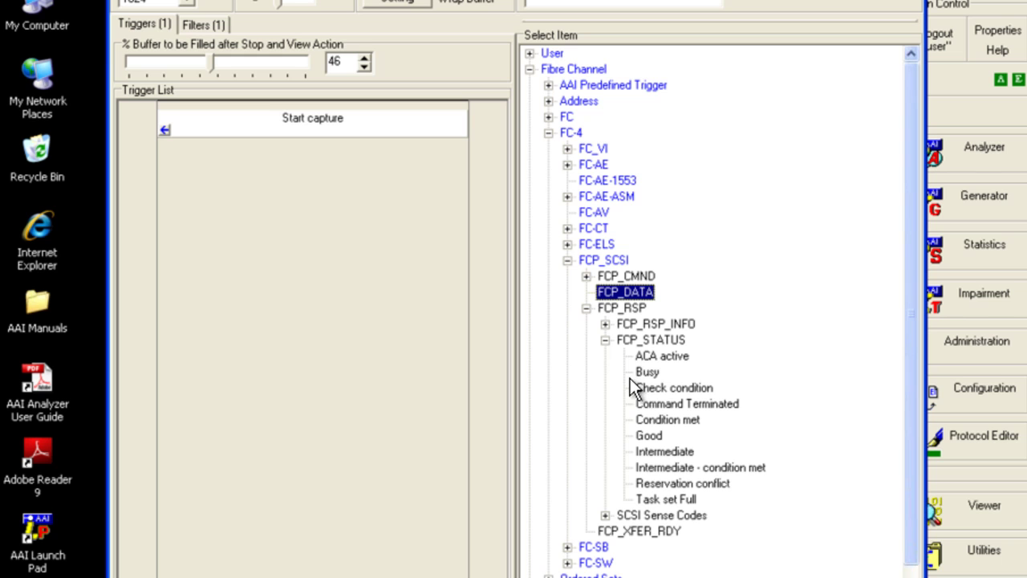
left_click_drag(638, 391, 361, 345)
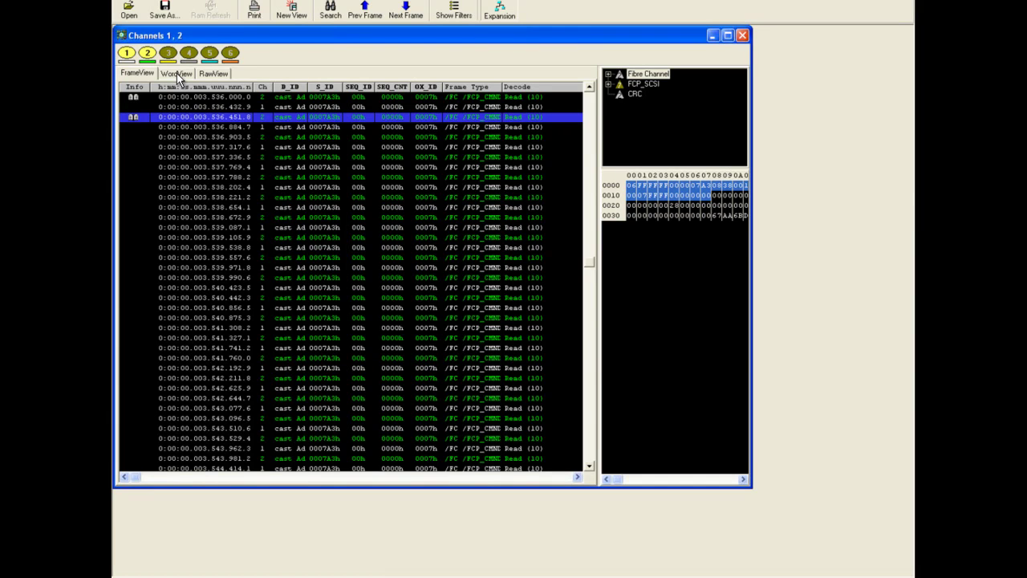
left_click(178, 74)
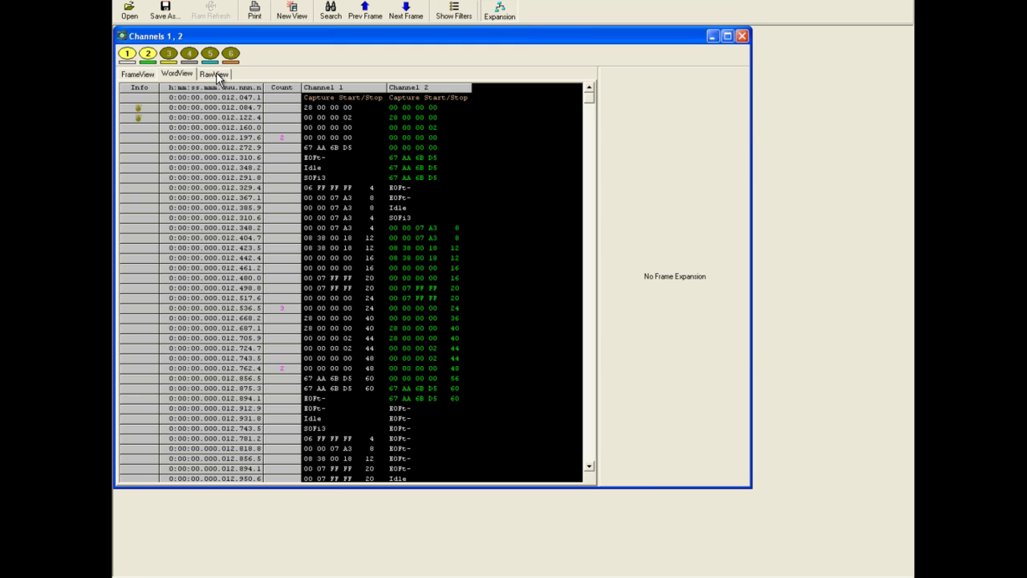
left_click(217, 74)
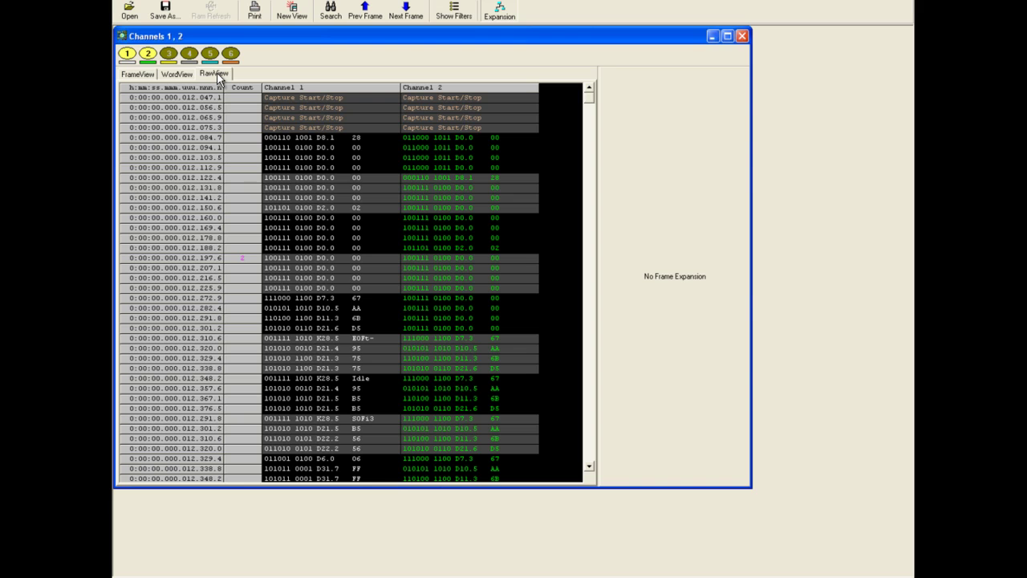
left_click(126, 73)
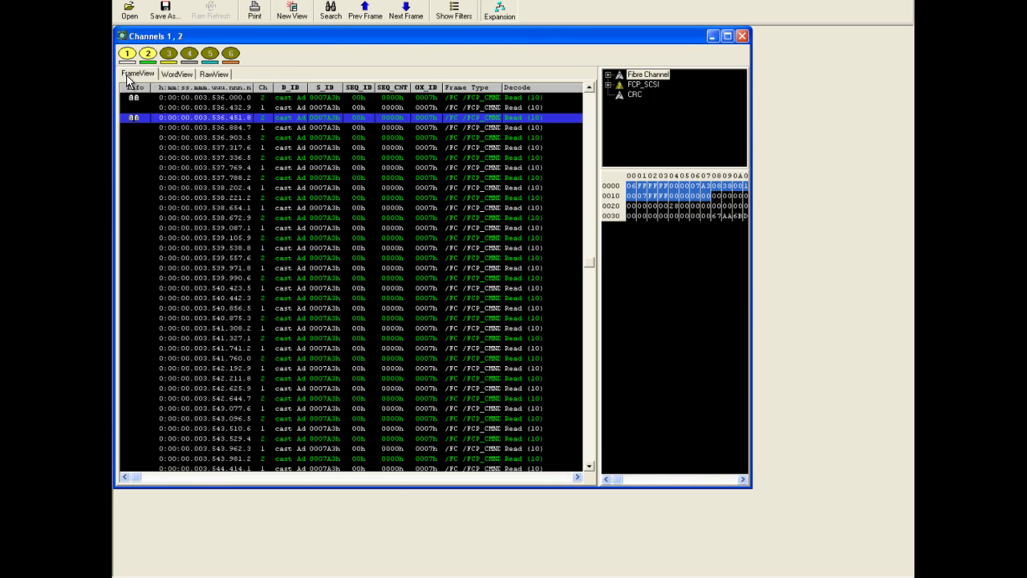
Expand the Fibre Channel header and its F_CTL flag fields in the decode tree
left_click(608, 74)
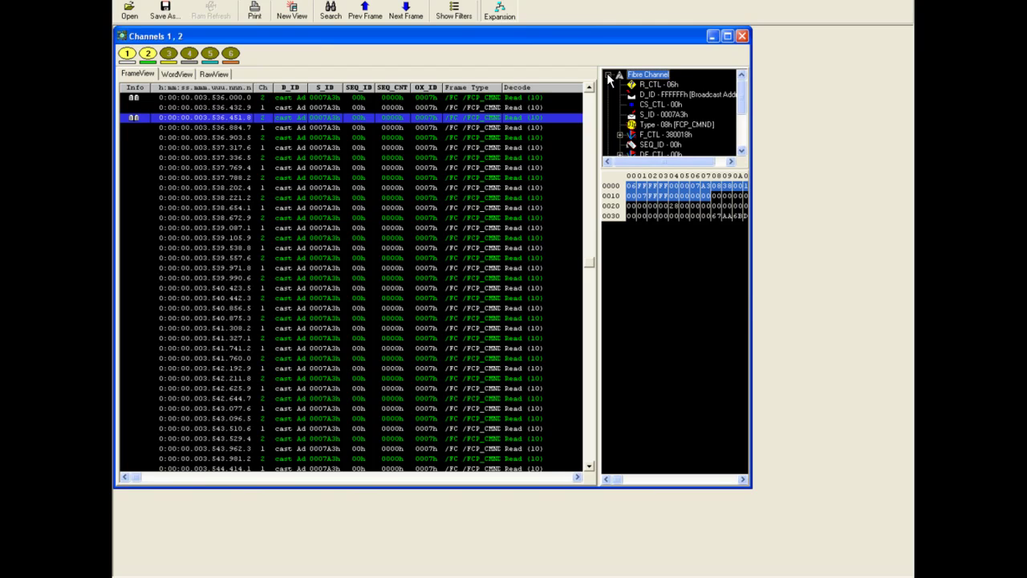
left_click(620, 135)
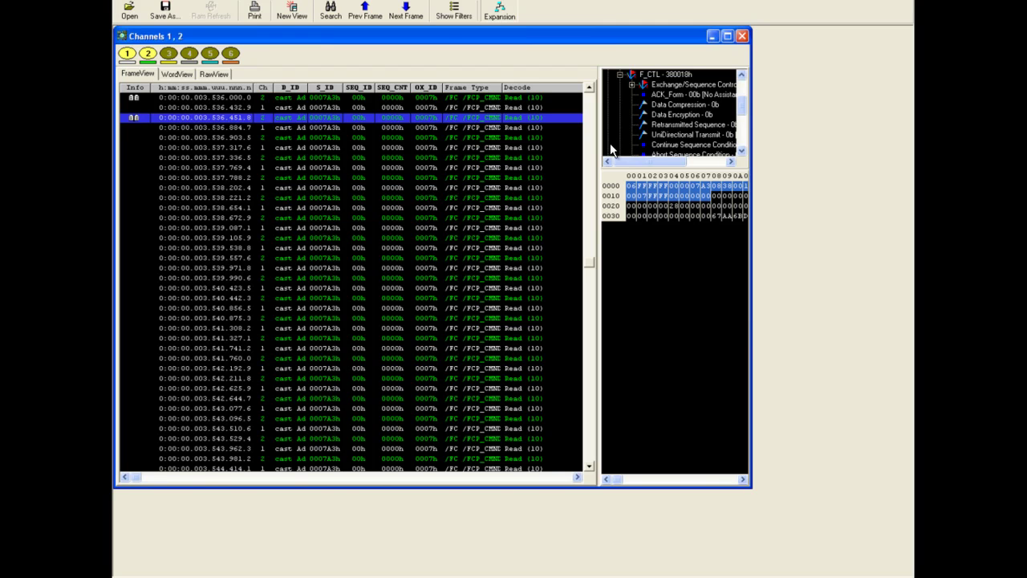
right_click(331, 118)
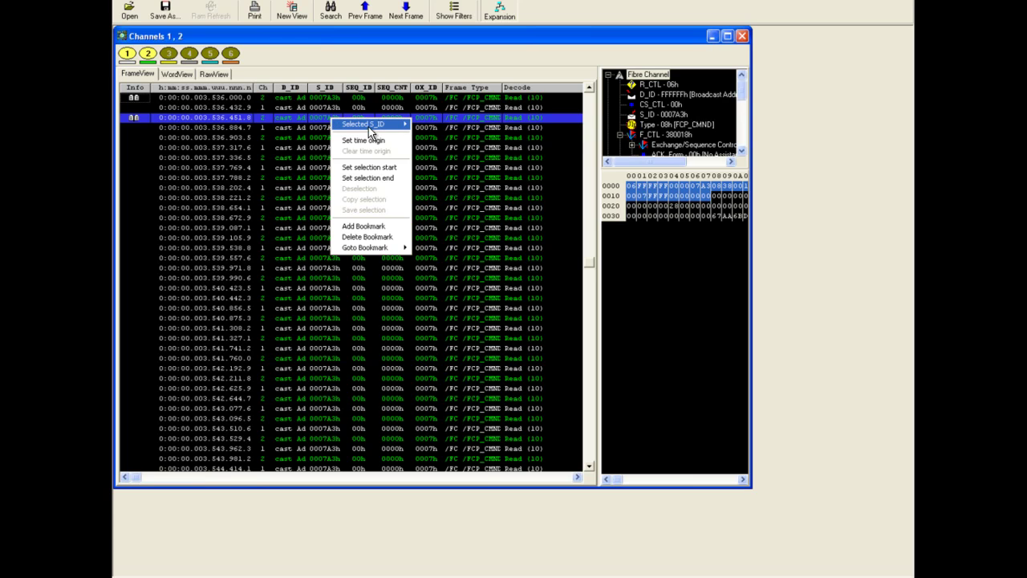
mouse_move(379, 126)
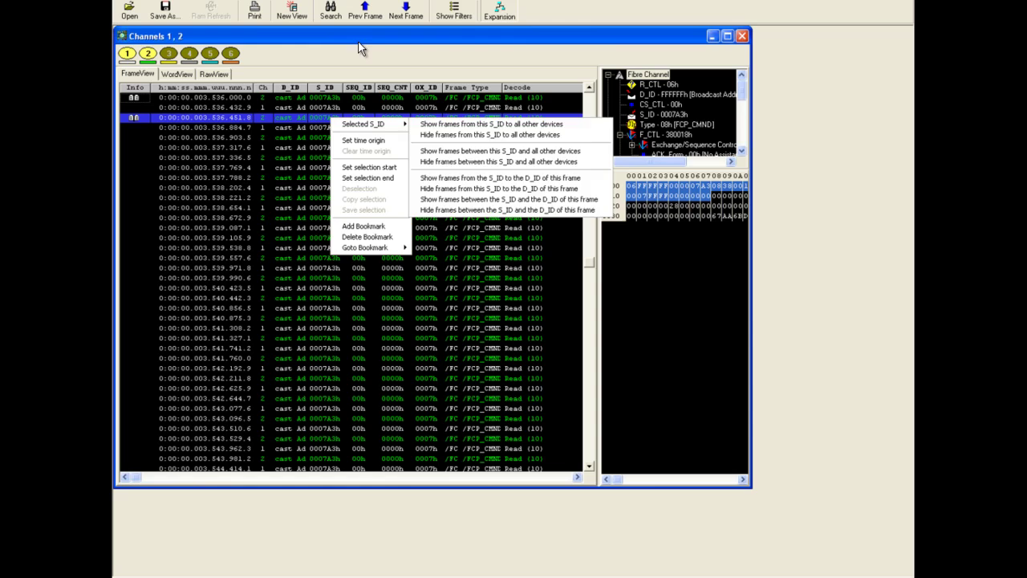
key("Escape")
key("Escape")
Browse the search pattern's Ordered Sets library and Triggers options, then close it
left_click(333, 15)
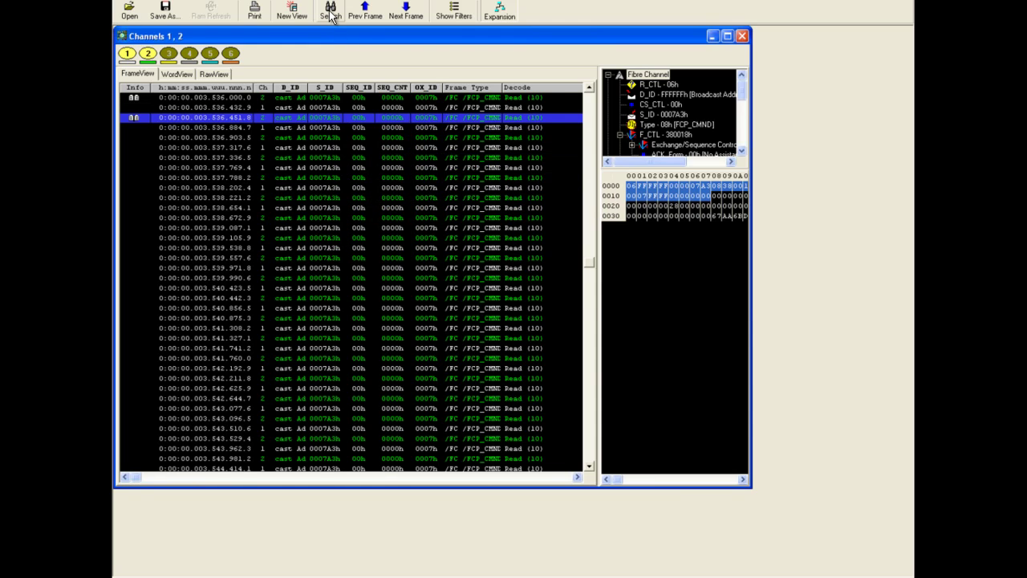
left_click(582, 93)
left_click(574, 128)
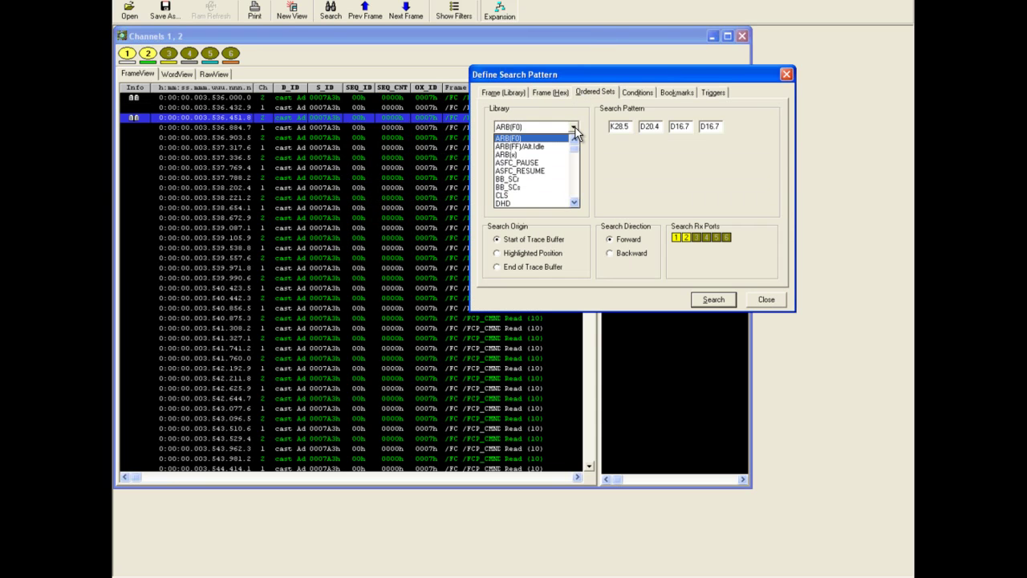
left_click(711, 92)
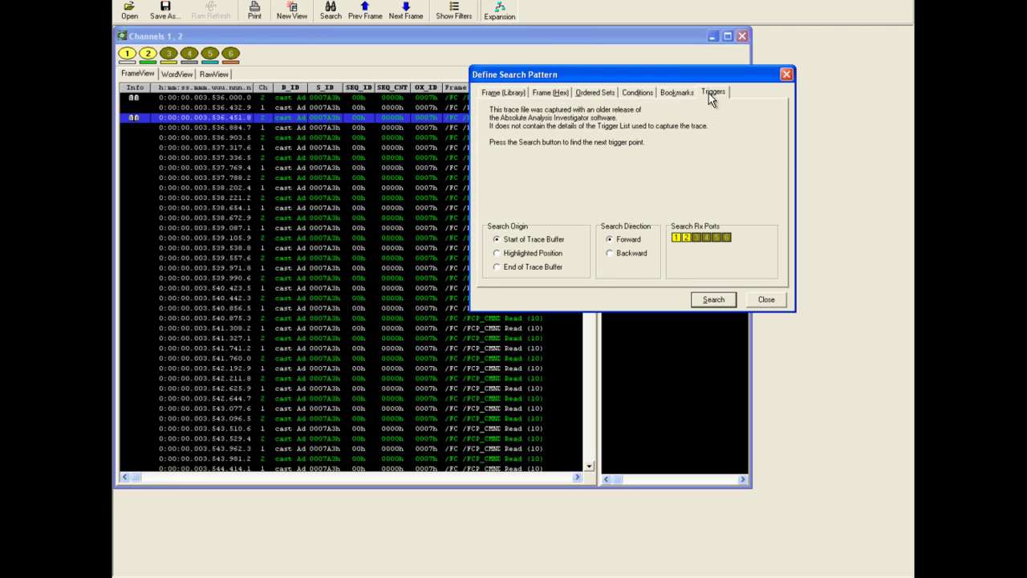
left_click(757, 309)
Select frames 536.451.8 through 539.971.8 and start File > Save Selection
right_click(437, 122)
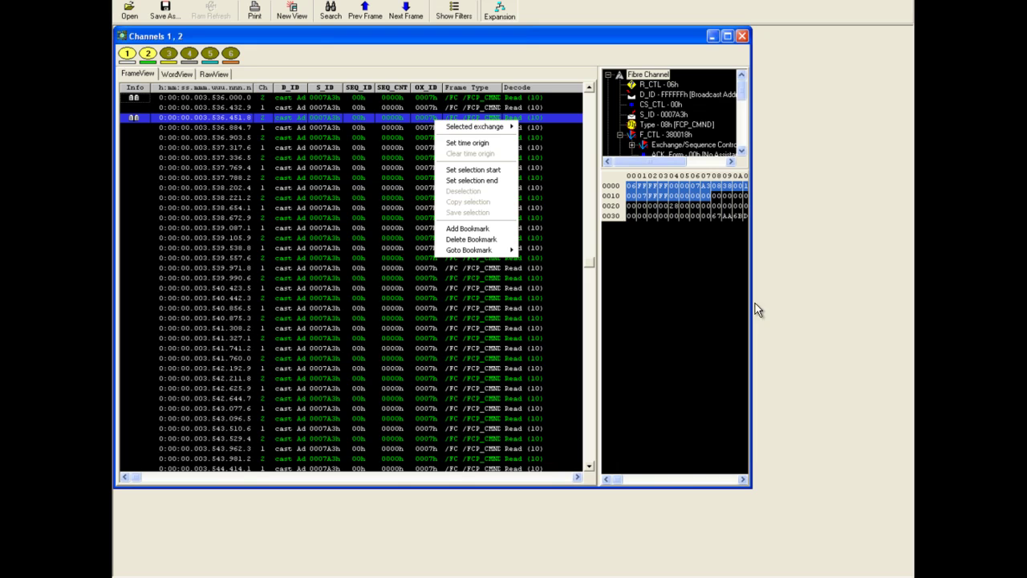
left_click(453, 169)
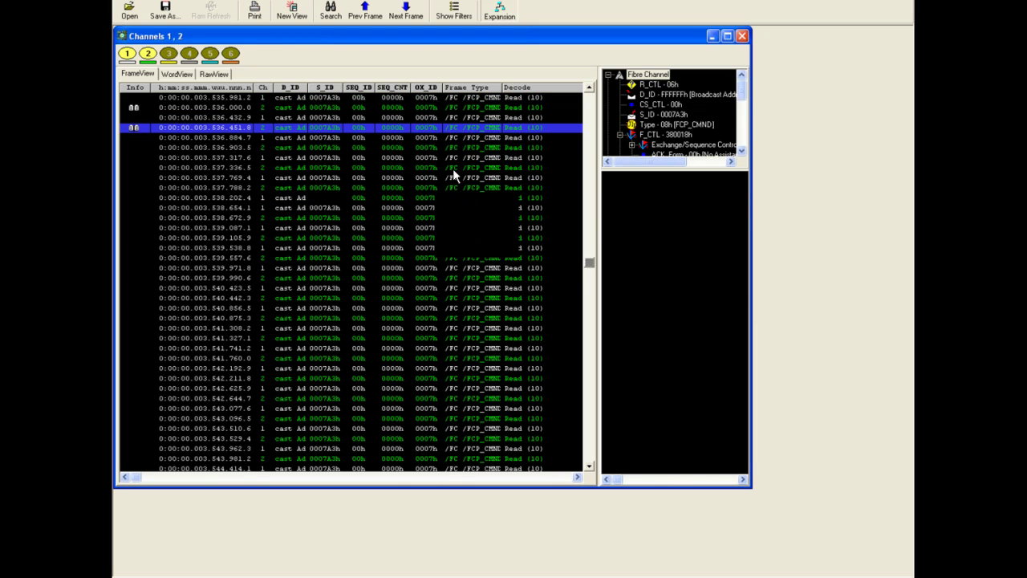
right_click(426, 278)
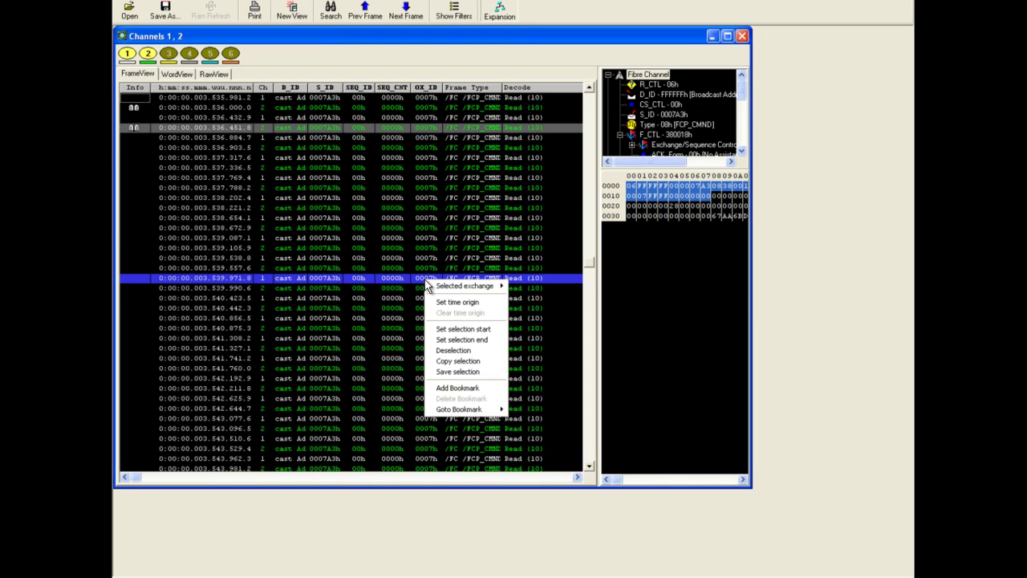
left_click(438, 339)
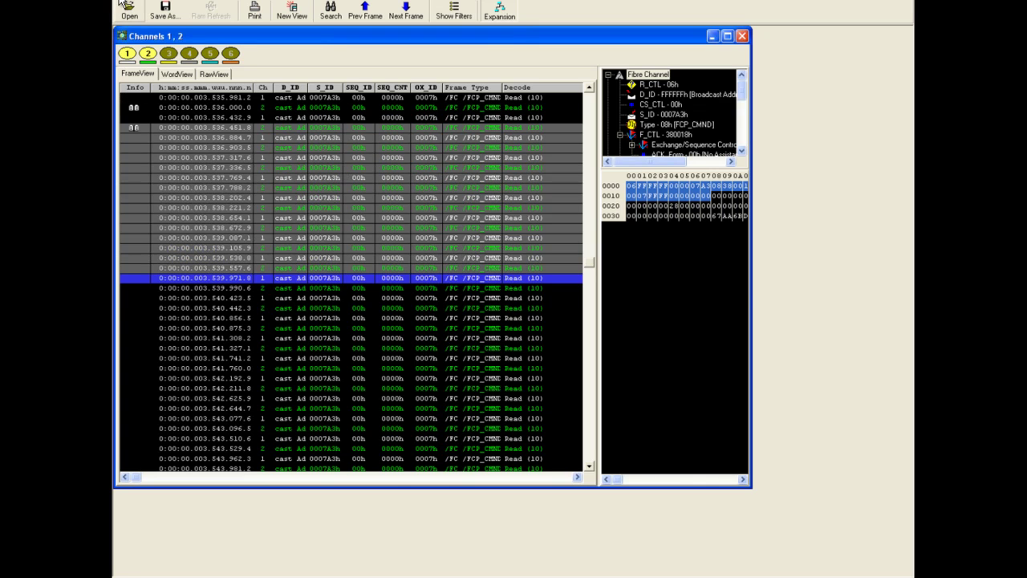
left_click(123, 4)
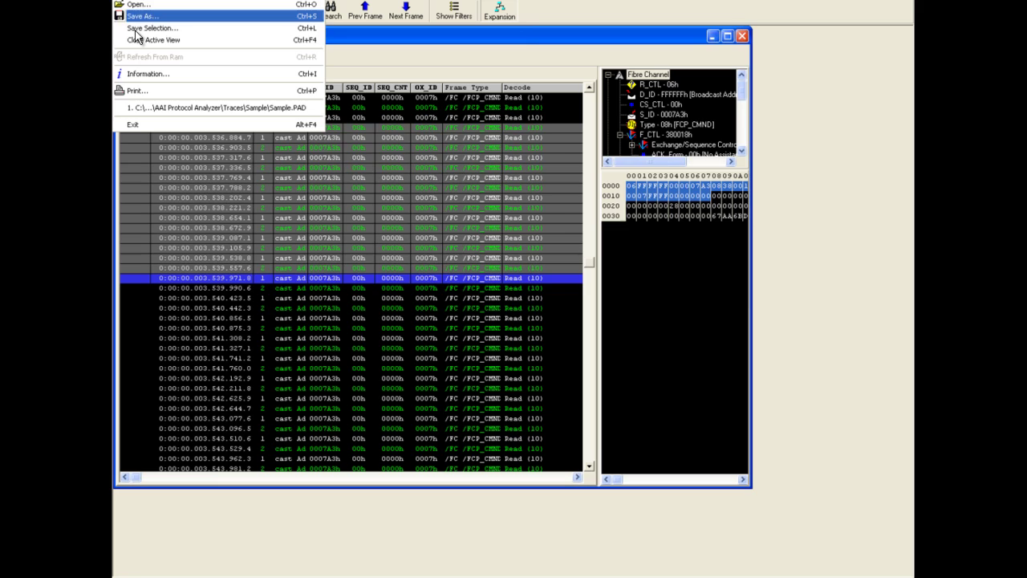
left_click(137, 29)
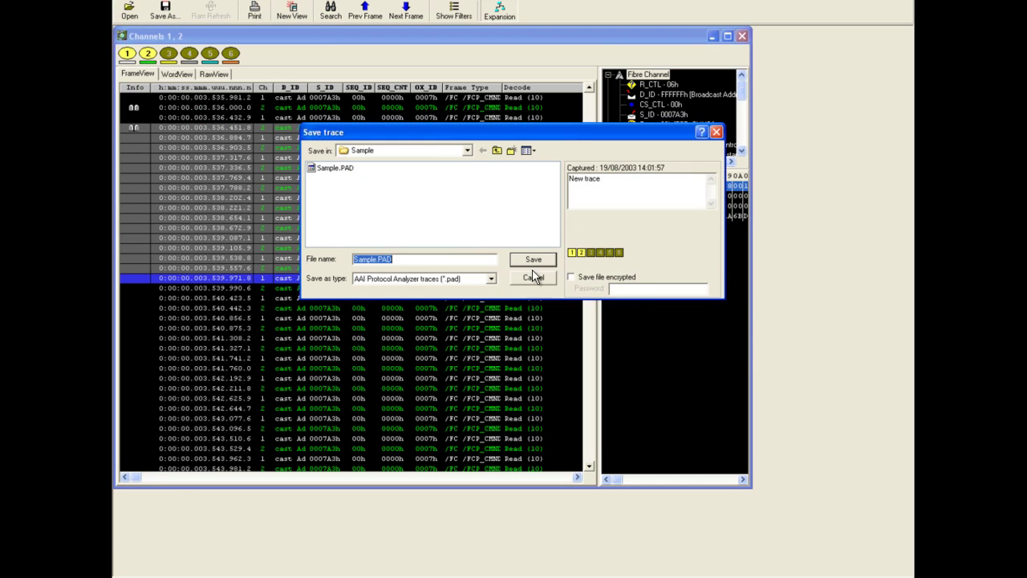